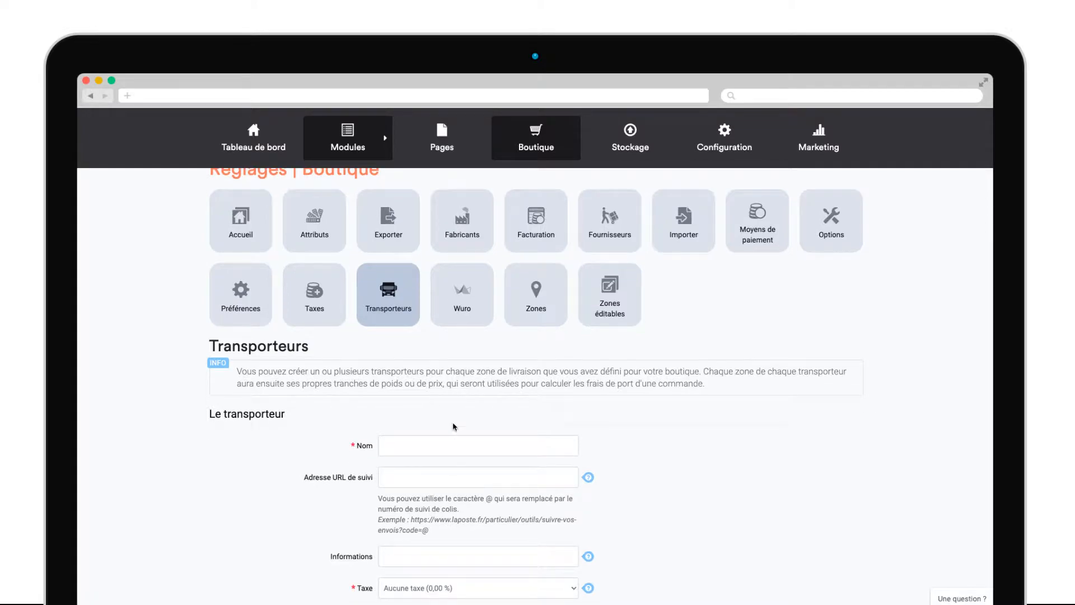
{"action": "type", "text": "La Poste"}
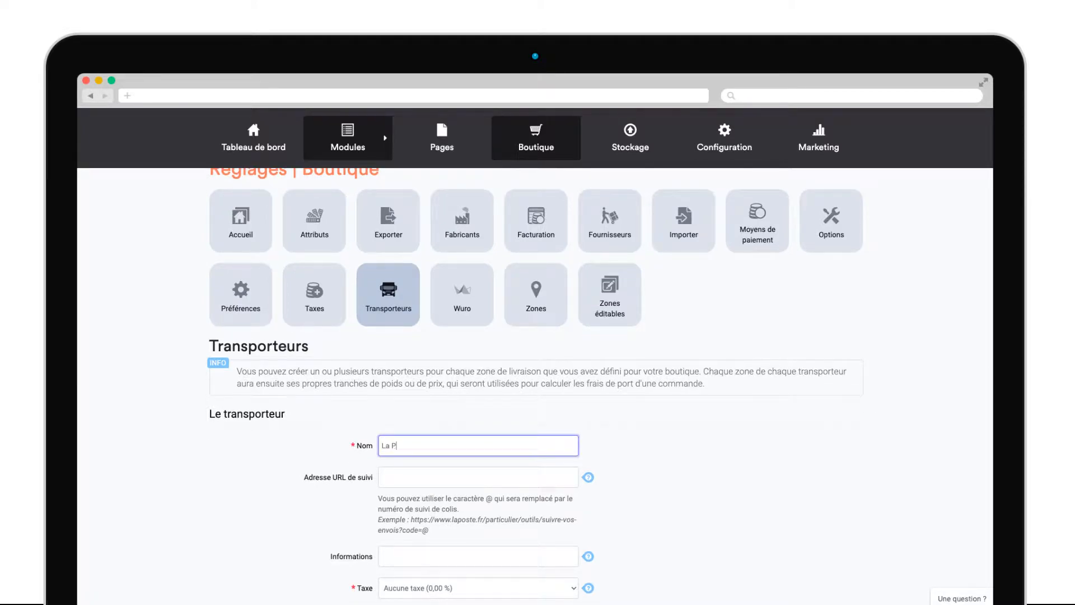
{"action": "key", "text": "Tab"}
{"action": "type", "text": "https://www.laposte.fr/particulier/outils/suivre-vos-envois?code=@"}
{"action": "left_click_drag", "start_coordinate": [394, 477], "coordinate": [331, 486]}
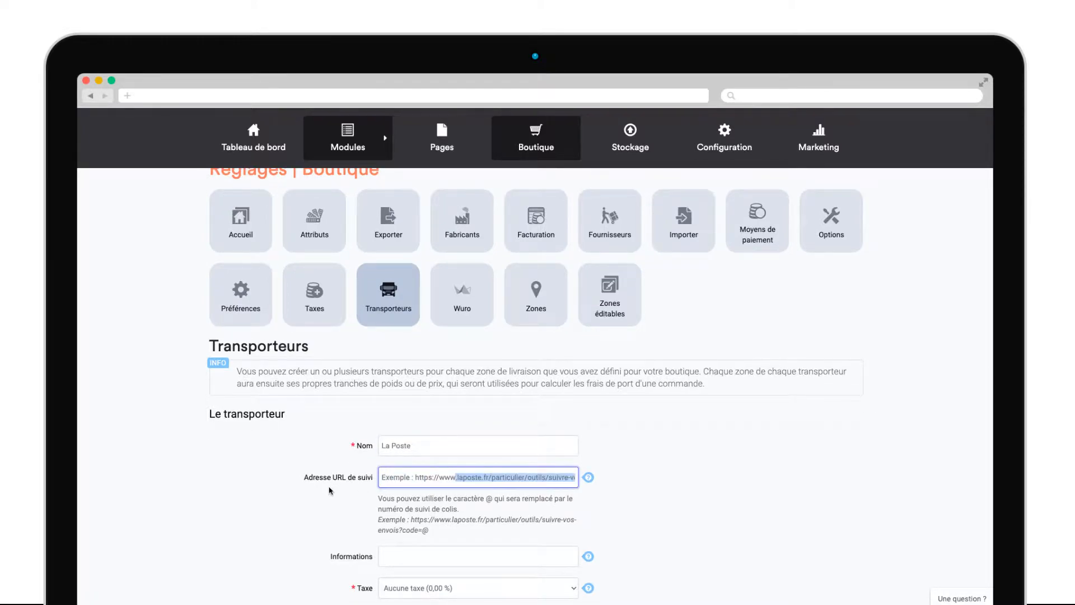
{"action": "left_click_drag", "start_coordinate": [413, 479], "coordinate": [364, 477]}
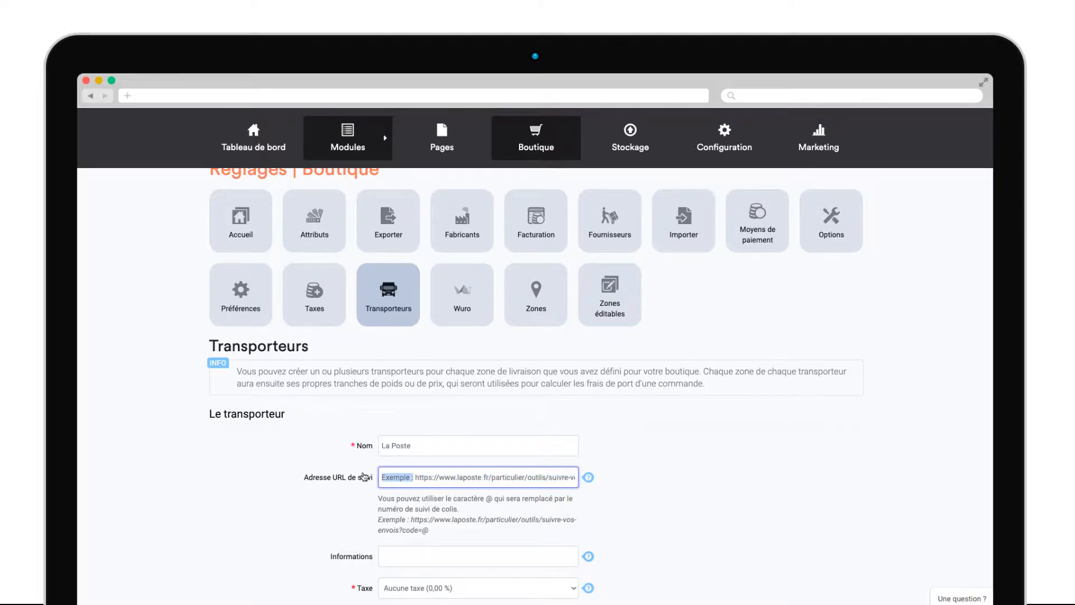
{"action": "key", "text": "BackSpace"}
{"action": "key", "text": "Delete"}
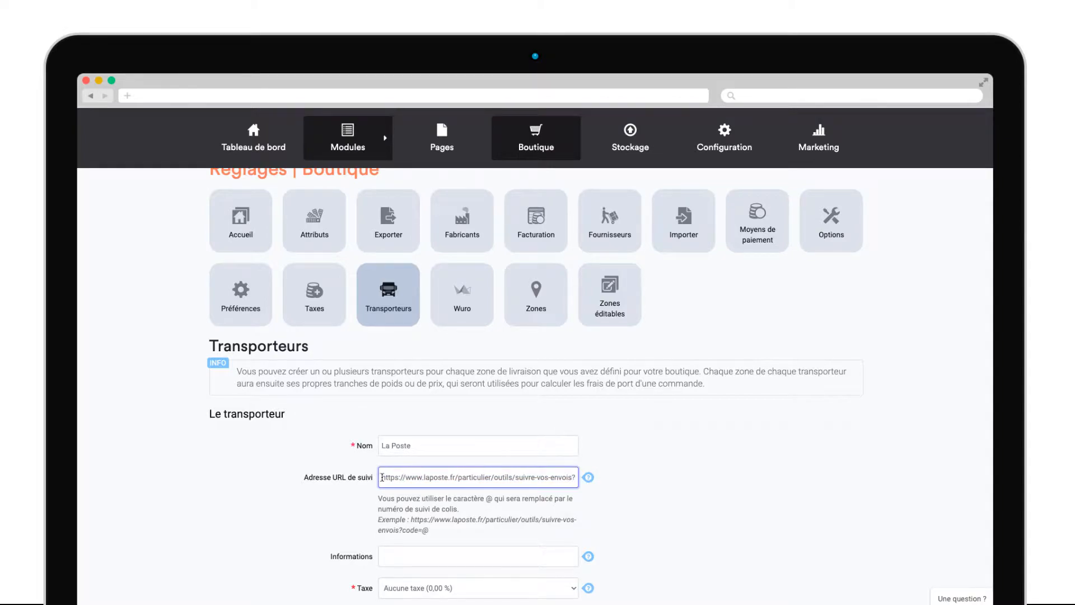
{"action": "left_click_drag", "start_coordinate": [500, 475], "coordinate": [700, 471]}
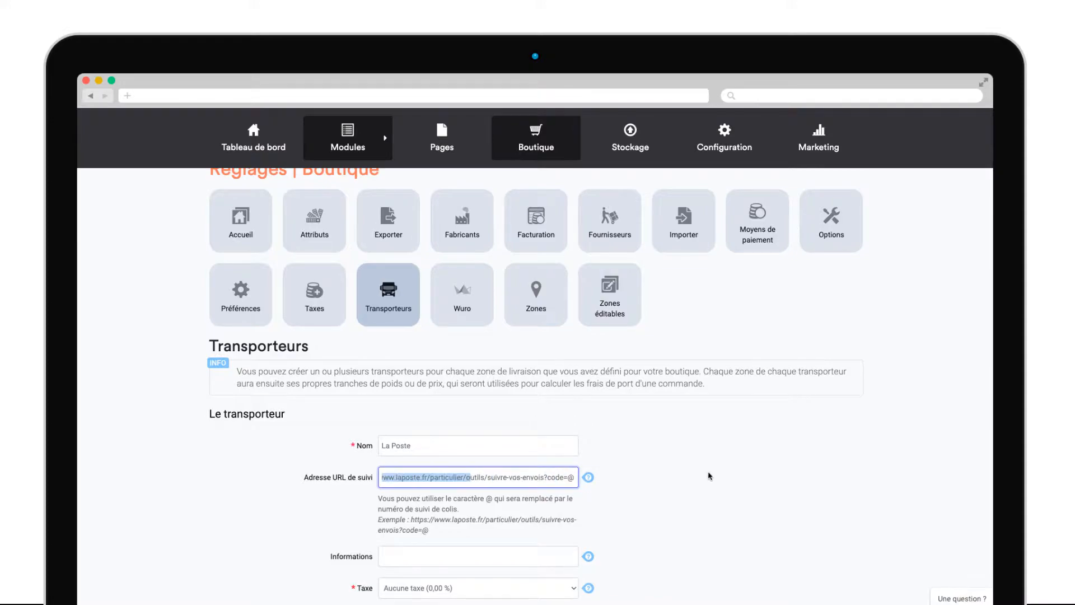
{"action": "left_click_drag", "start_coordinate": [568, 476], "coordinate": [578, 477]}
{"action": "left_click", "coordinate": [685, 483]}
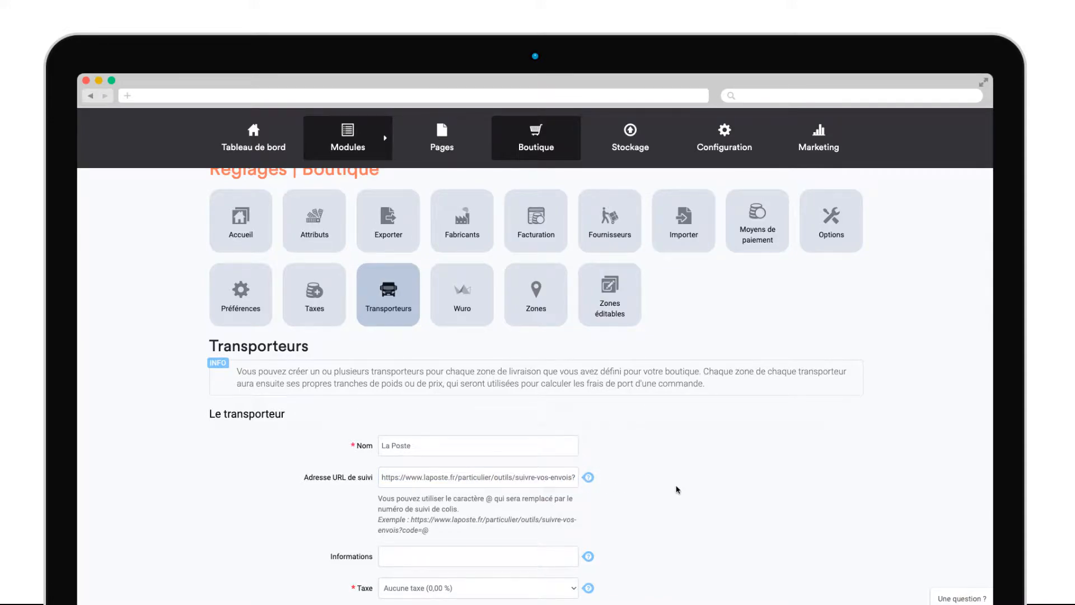
Enter "Livraison en 48h à 72h" as the carrier's information text.
{"action": "left_click", "coordinate": [526, 550]}
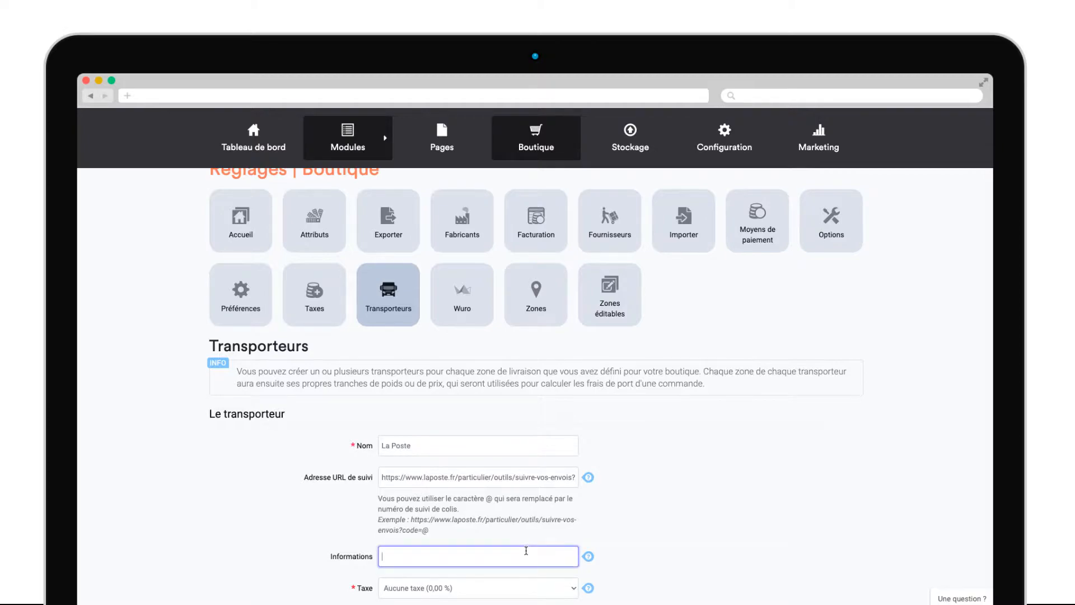
{"action": "type", "text": "Livraison en 48h à 72h"}
{"action": "scroll", "coordinate": [520, 557], "scroll_direction": "down", "scroll_amount": 2}
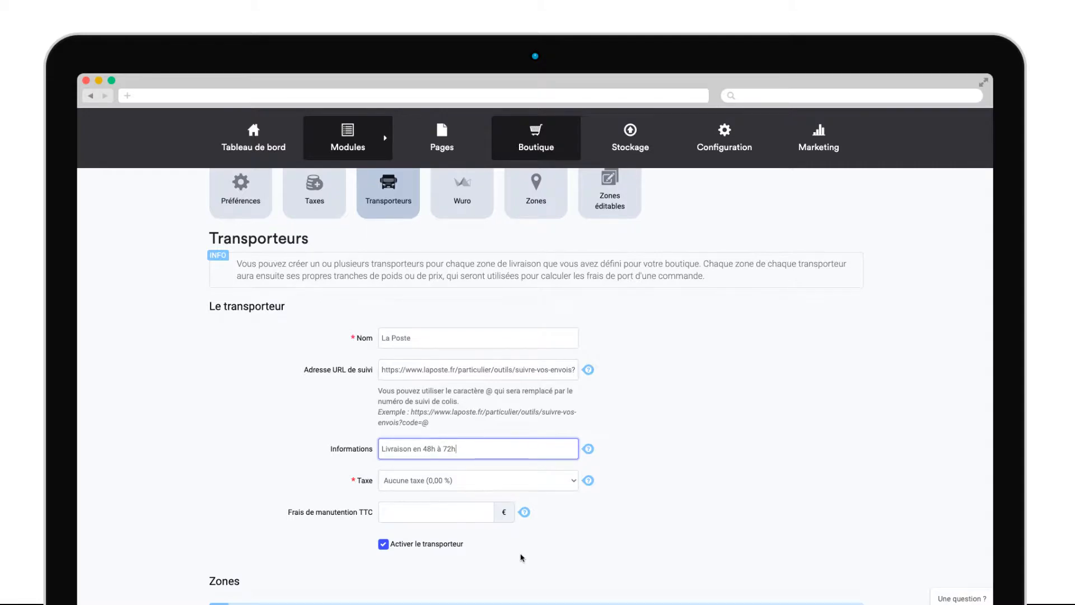
{"action": "left_click", "coordinate": [458, 513]}
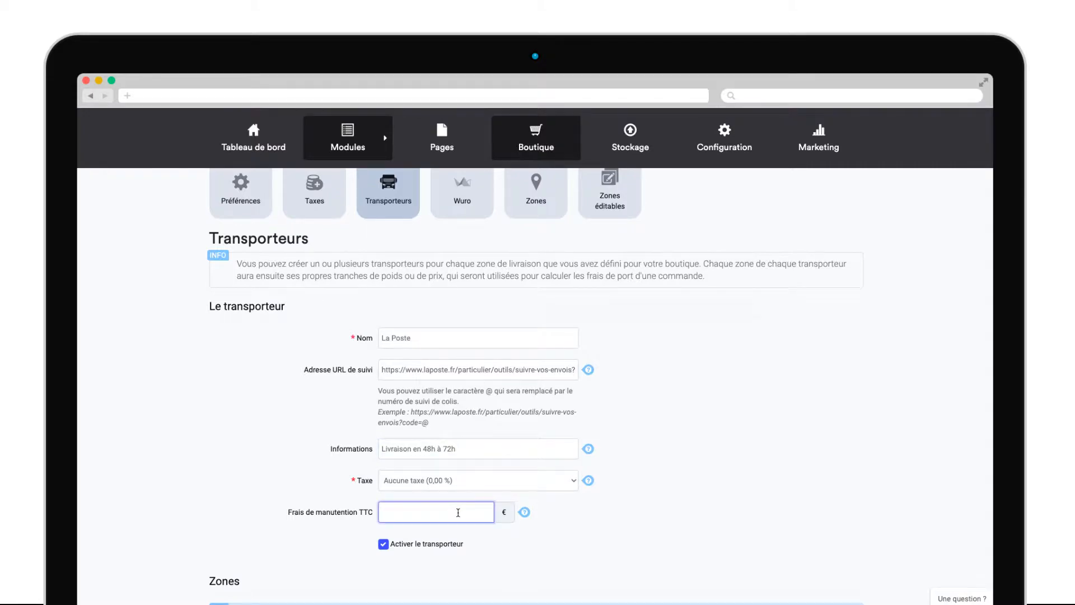
Save the active carrier with France as its supported zone, and open its price brackets.
{"action": "scroll", "coordinate": [458, 512], "scroll_direction": "down", "scroll_amount": 3}
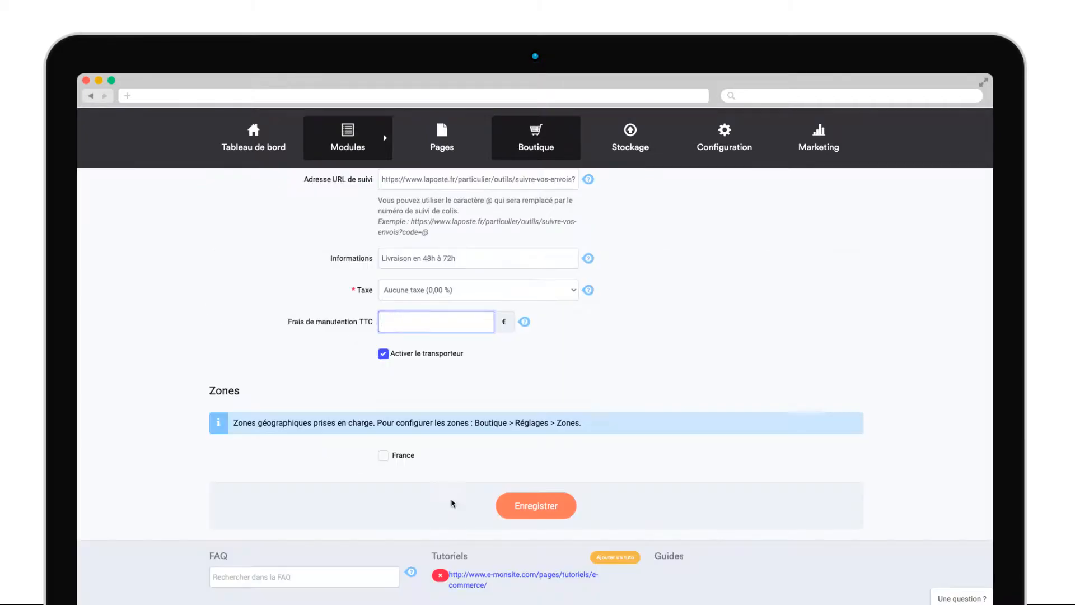
{"action": "left_click", "coordinate": [405, 358]}
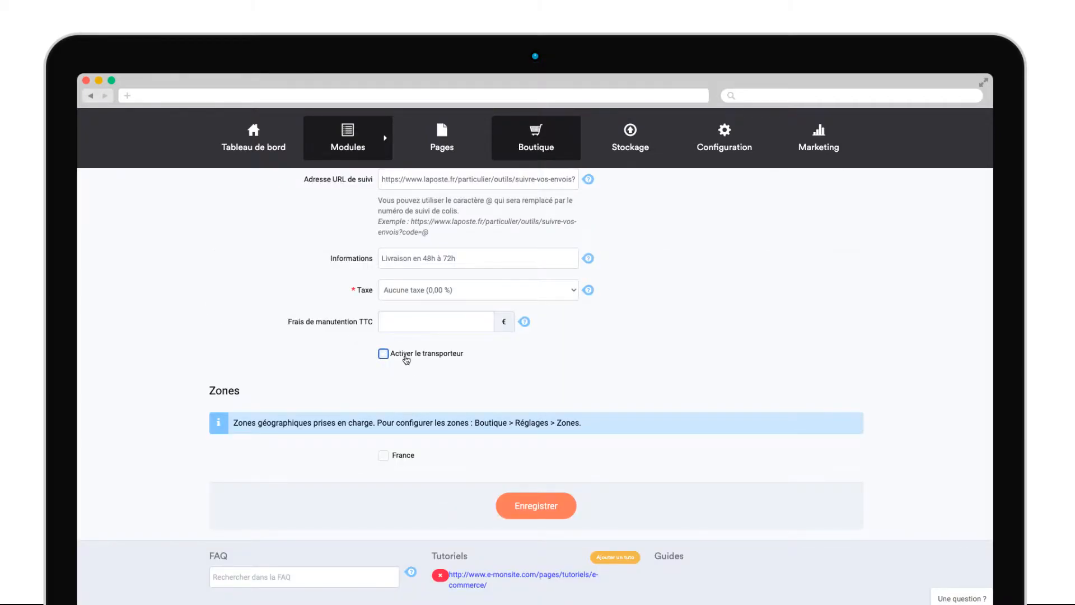
{"action": "left_click", "coordinate": [406, 358]}
{"action": "left_click", "coordinate": [398, 459]}
{"action": "left_click", "coordinate": [519, 507]}
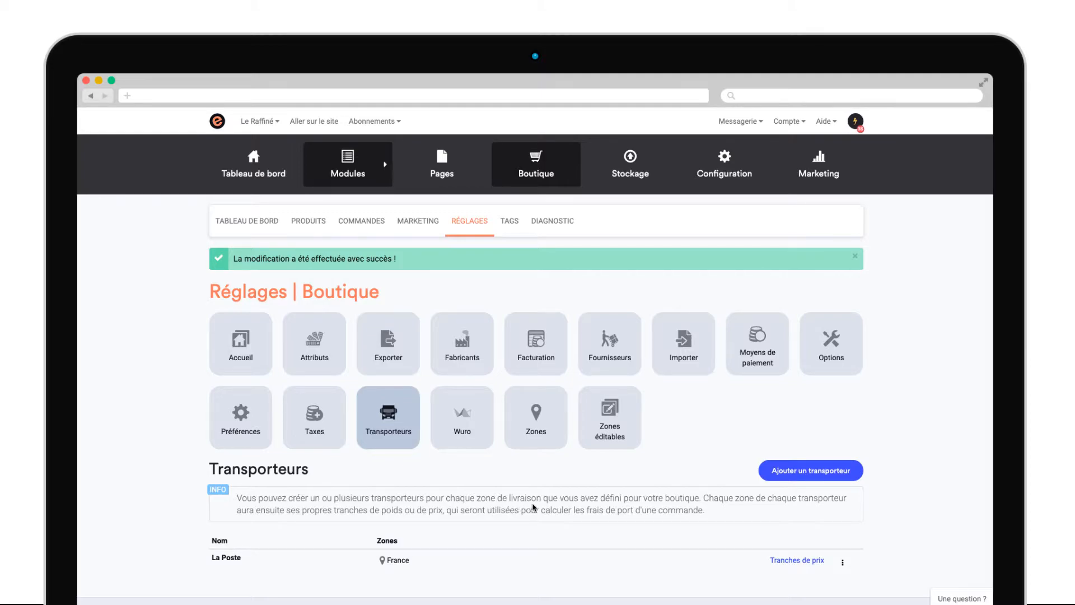
{"action": "left_click", "coordinate": [807, 562]}
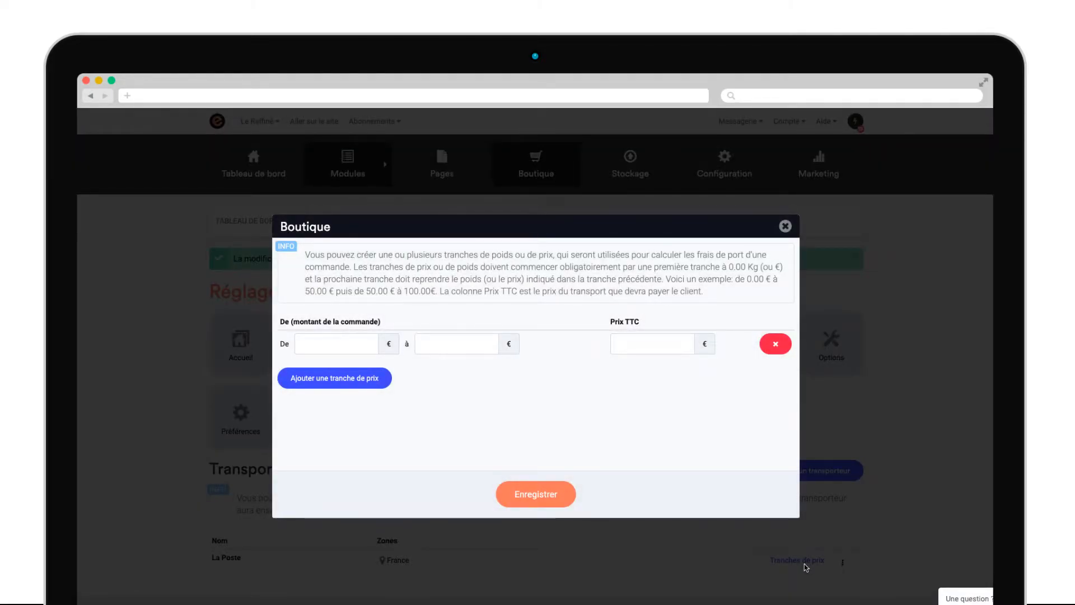
Try a single price bracket from 0 to 9999 € with a shipping price of 4,95 €, and delete it.
{"action": "left_click", "coordinate": [341, 348]}
{"action": "type", "text": "0"}
{"action": "key", "text": "Tab"}
{"action": "type", "text": "9999"}
{"action": "key", "text": "Tab"}
{"action": "type", "text": "4,95"}
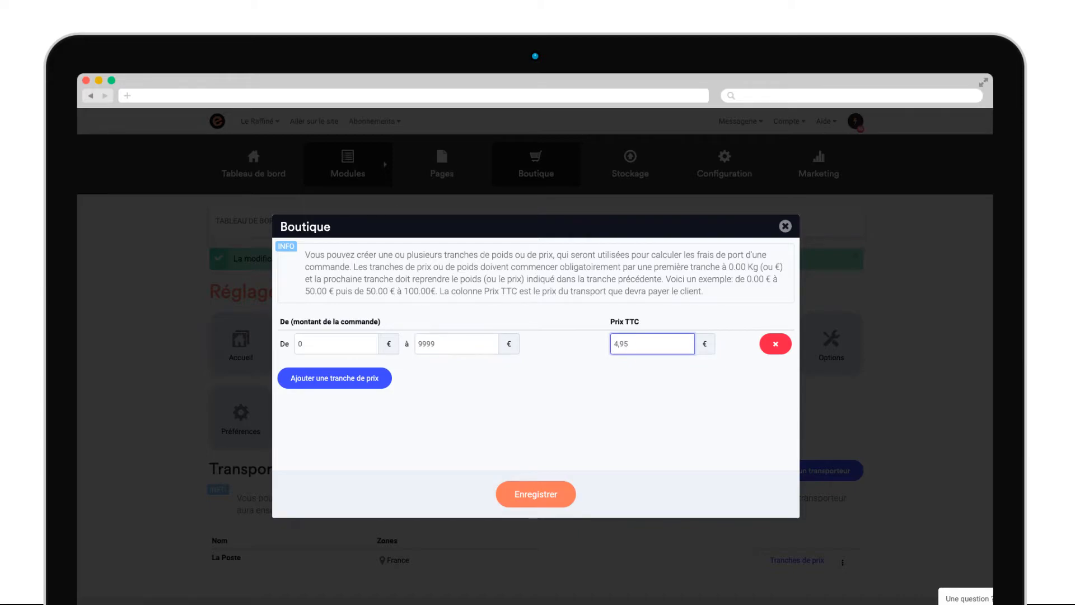
{"action": "left_click", "coordinate": [783, 340]}
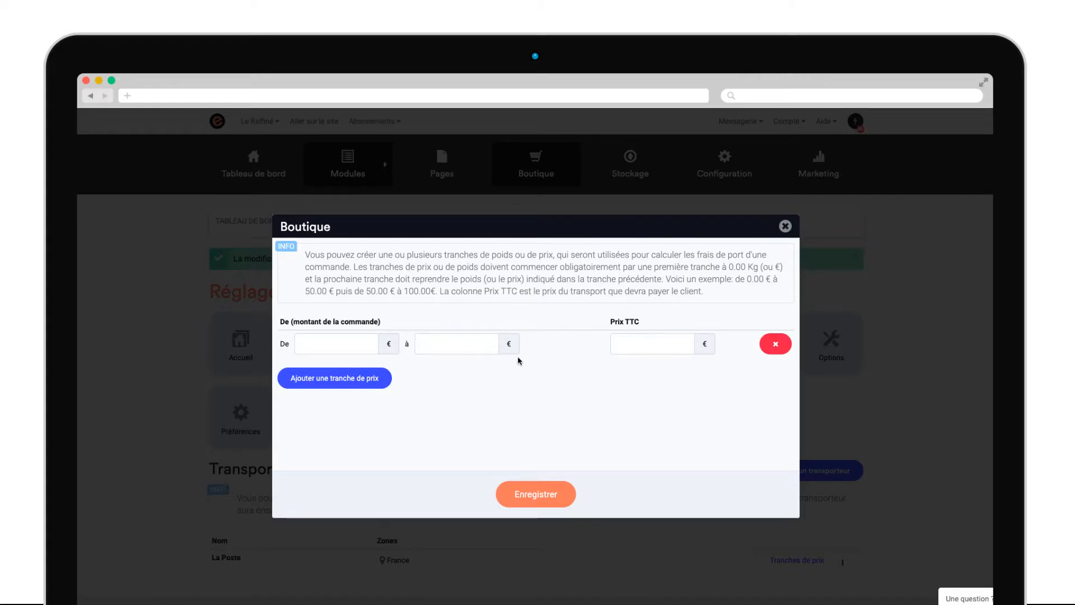
Fill in the first price bracket for orders from 0 to 49 € with a shipping price of 9,95 €.
{"action": "left_click", "coordinate": [354, 343]}
{"action": "type", "text": "0"}
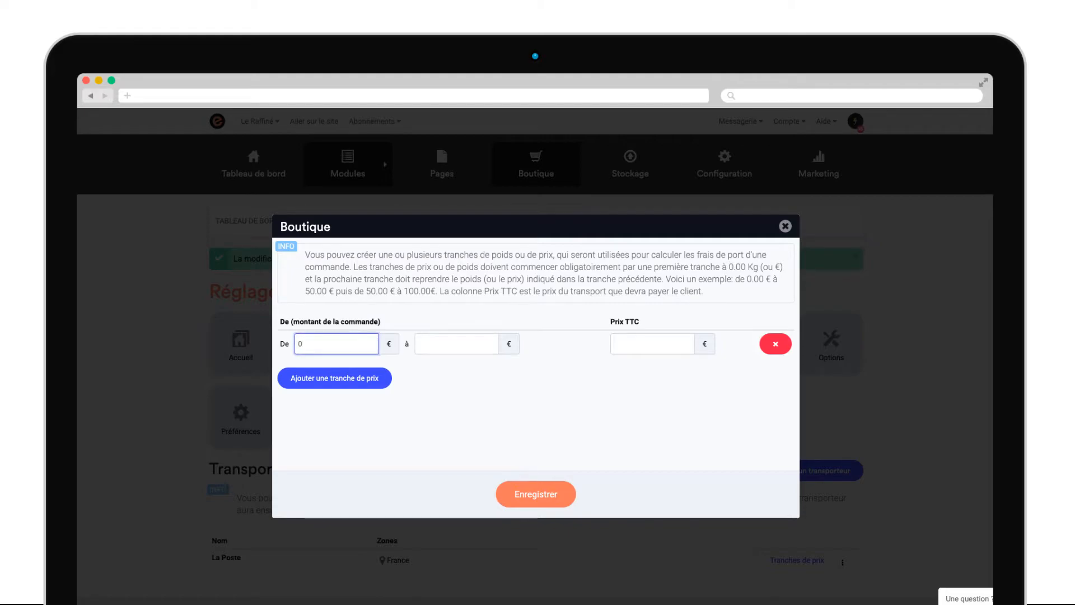
{"action": "key", "text": "Tab"}
{"action": "type", "text": "49"}
{"action": "key", "text": "Tab"}
{"action": "type", "text": "9,95"}
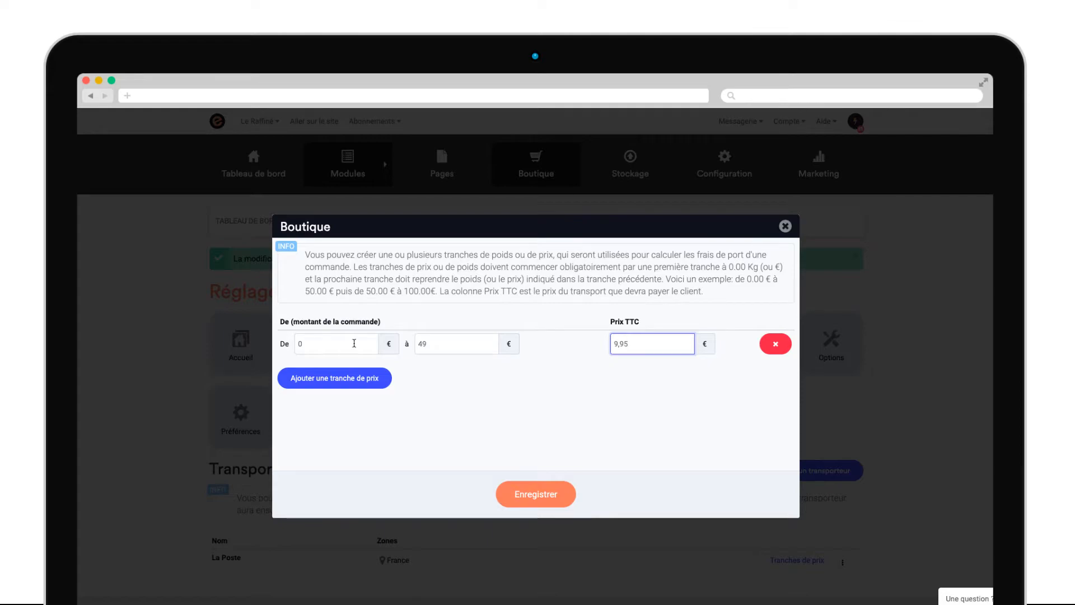
Add a second price bracket from 49 to 9999 € with a shipping price of 4,95 €, and save the brackets.
{"action": "left_click", "coordinate": [324, 377]}
{"action": "left_click", "coordinate": [324, 372]}
{"action": "type", "text": "49"}
{"action": "key", "text": "Tab"}
{"action": "type", "text": "9999"}
{"action": "key", "text": "Tab"}
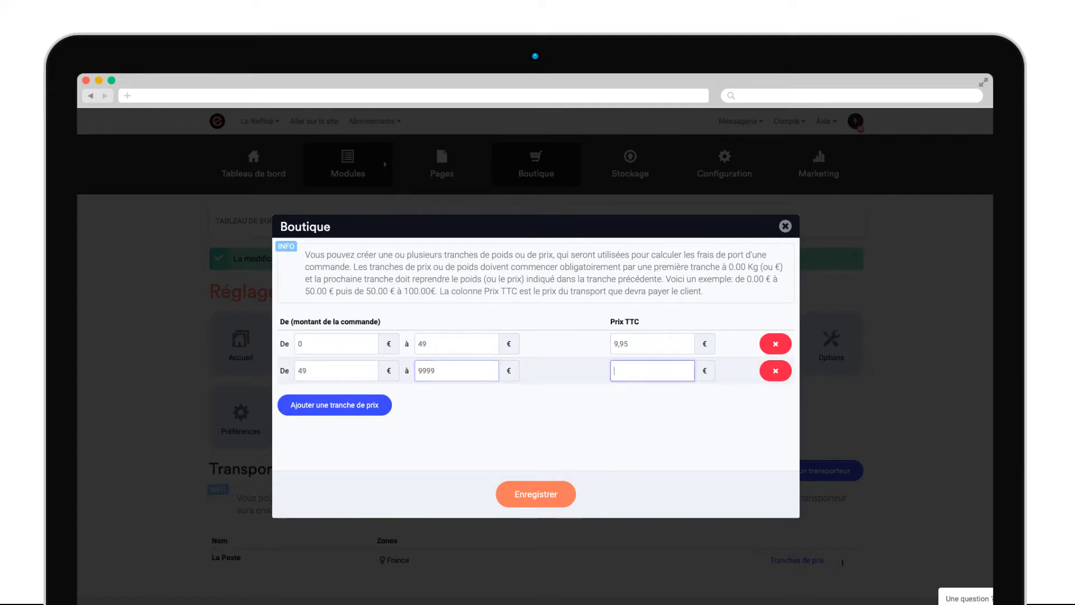
{"action": "type", "text": "4,95"}
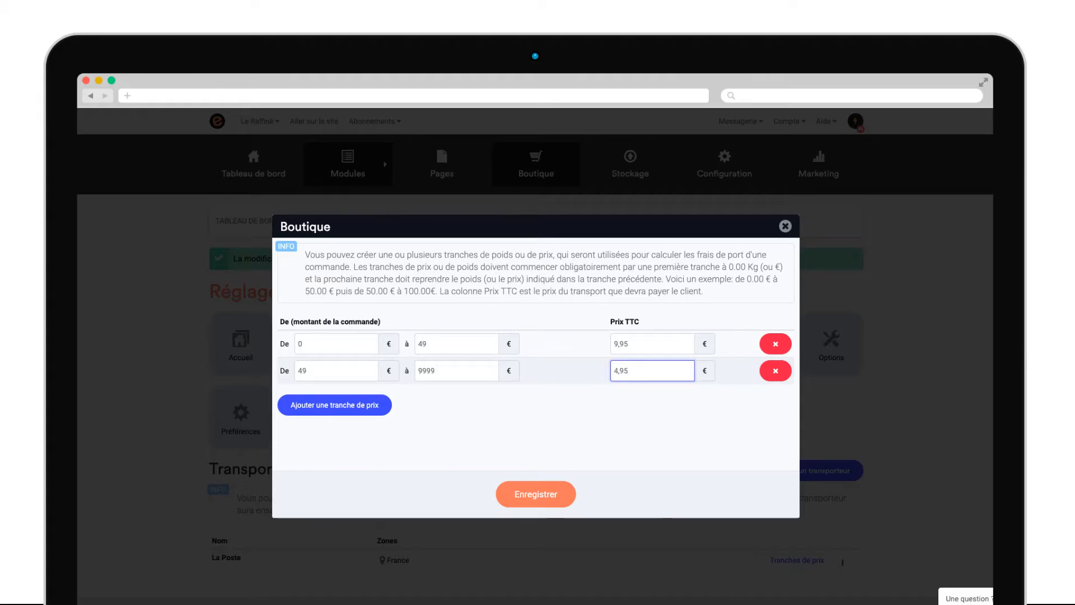
{"action": "left_click", "coordinate": [542, 495]}
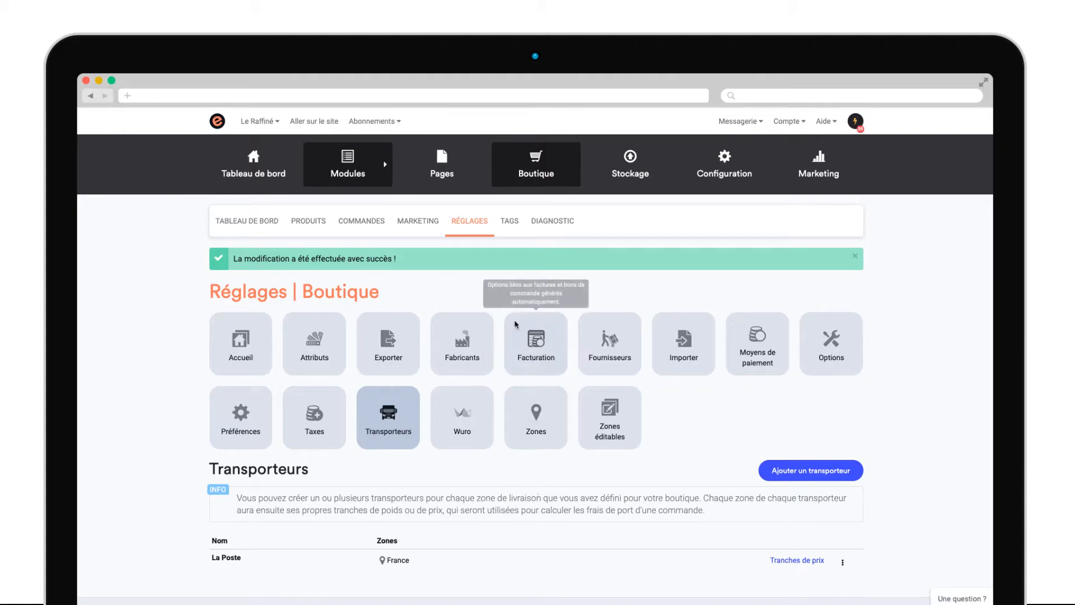
In the shop preferences, enable free shipping based on price and set its threshold to 49 €.
{"action": "mouse_move", "coordinate": [527, 184]}
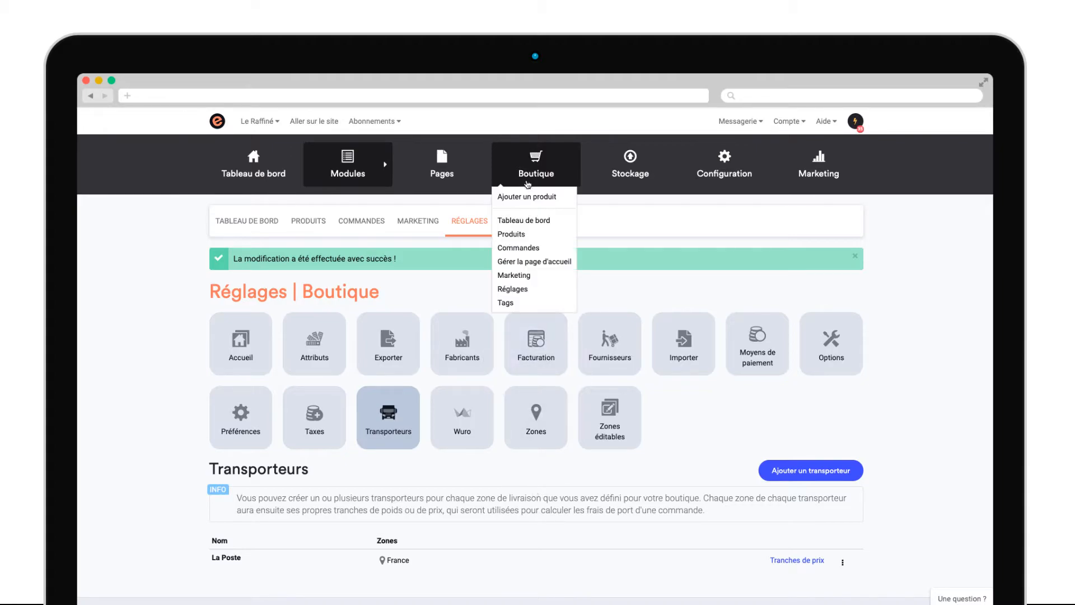
{"action": "left_click", "coordinate": [234, 445]}
{"action": "left_click", "coordinate": [405, 427]}
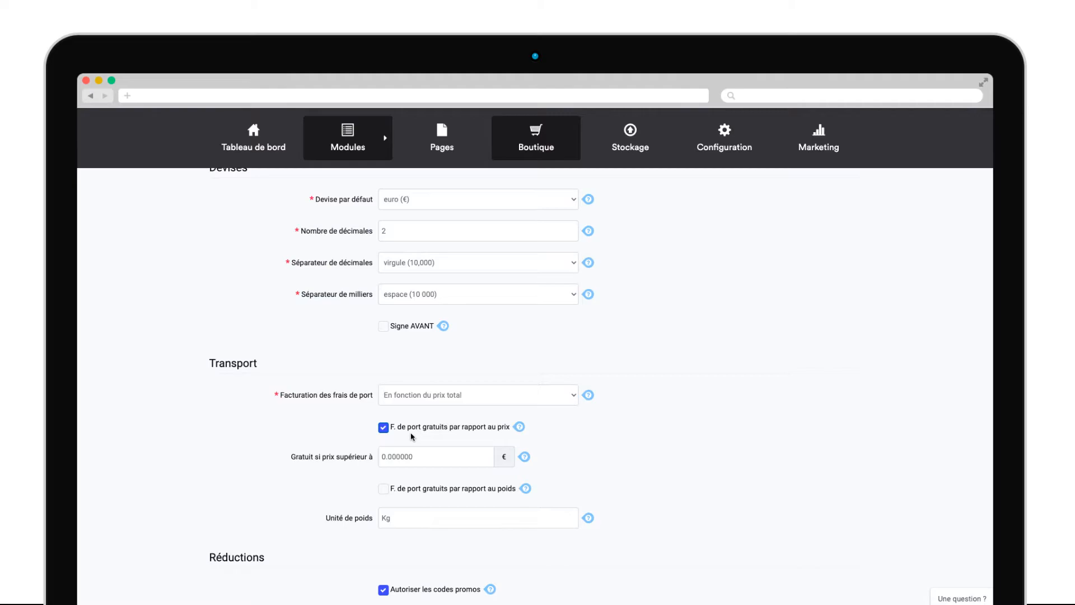
{"action": "double_click", "coordinate": [422, 448]}
{"action": "type", "text": "49"}
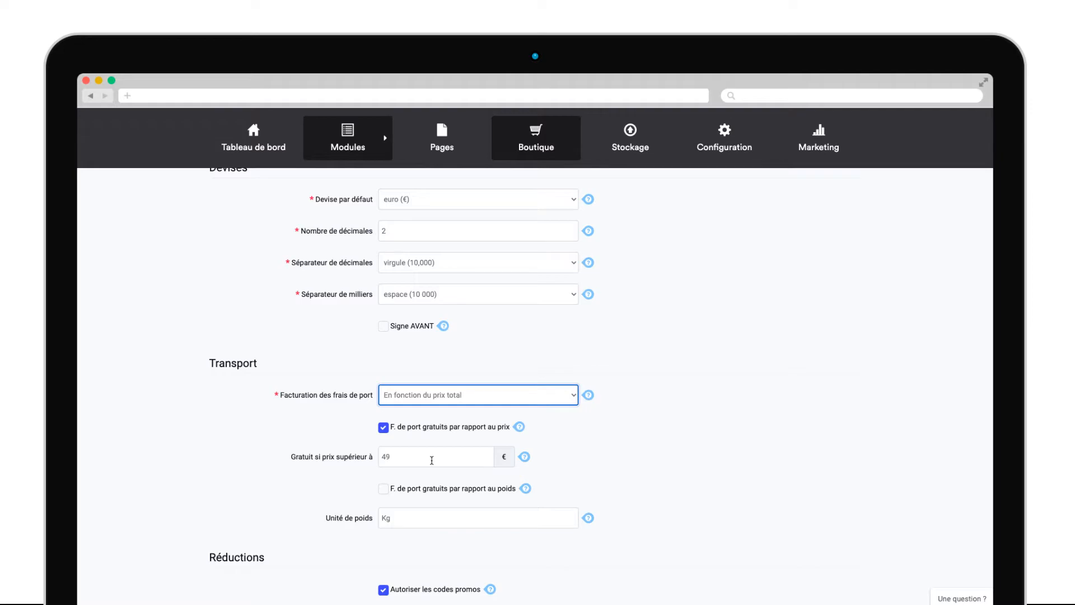
Set shipping billing to "En fonction du poids total", disable price-based free shipping, and save the preferences.
{"action": "left_click", "coordinate": [432, 401]}
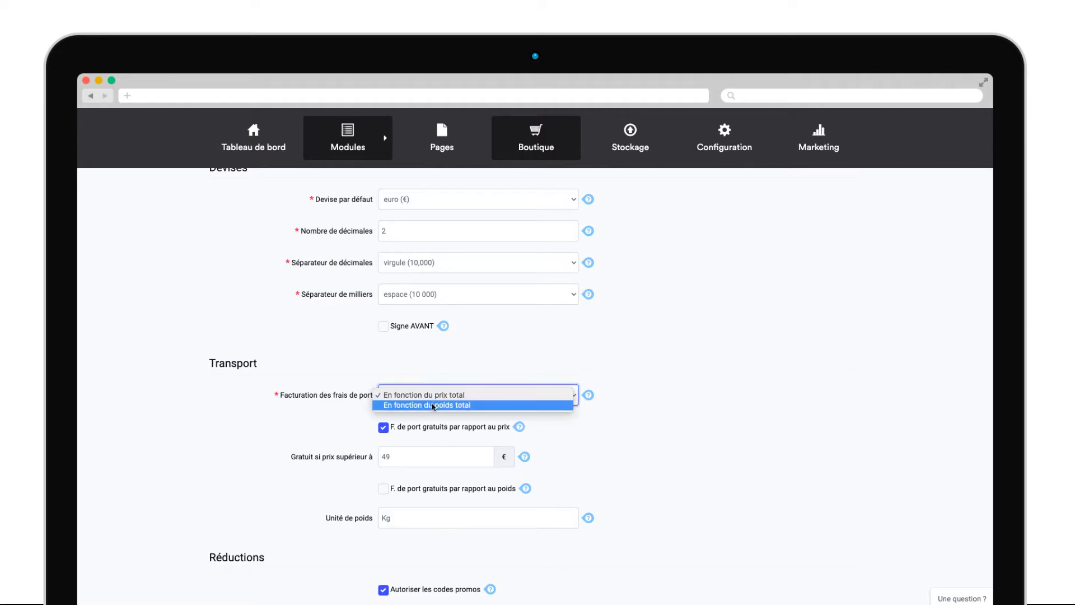
{"action": "left_click", "coordinate": [433, 405]}
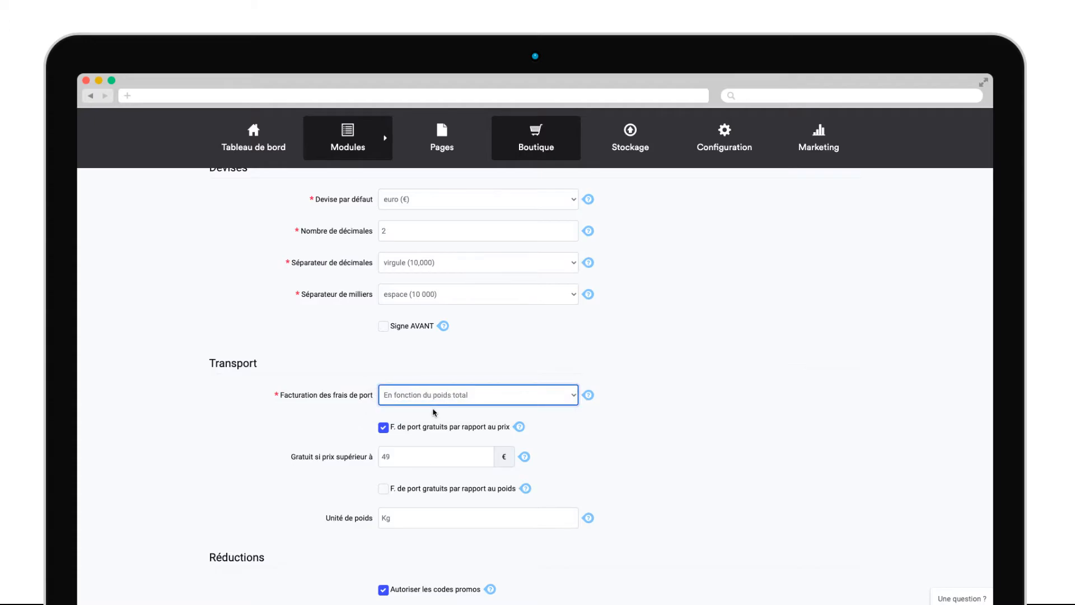
{"action": "left_click", "coordinate": [419, 514]}
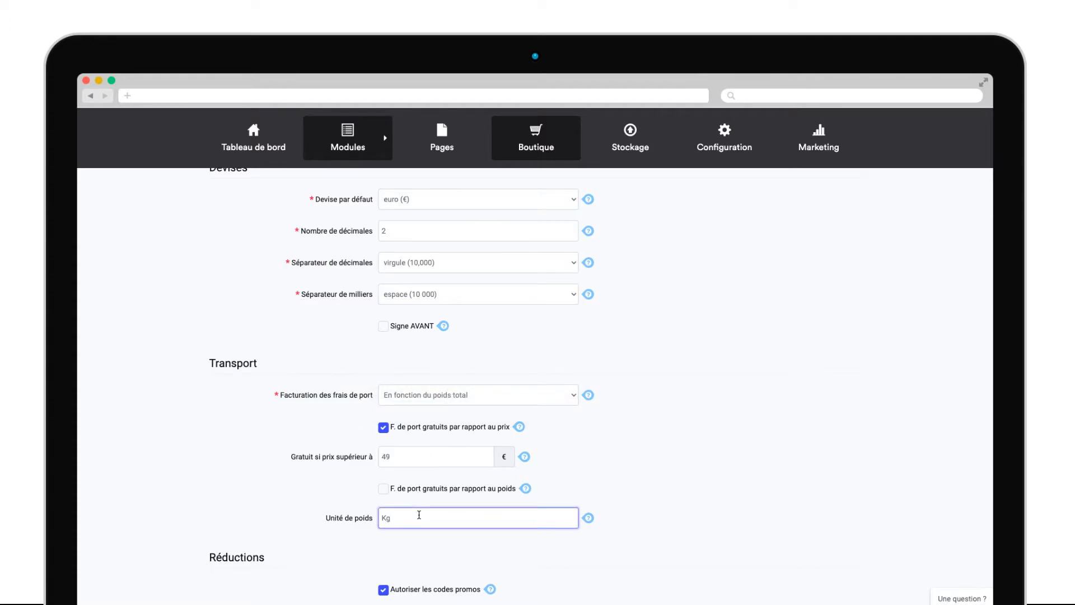
{"action": "left_click", "coordinate": [383, 427]}
{"action": "scroll", "coordinate": [423, 586], "scroll_direction": "down", "scroll_amount": 4}
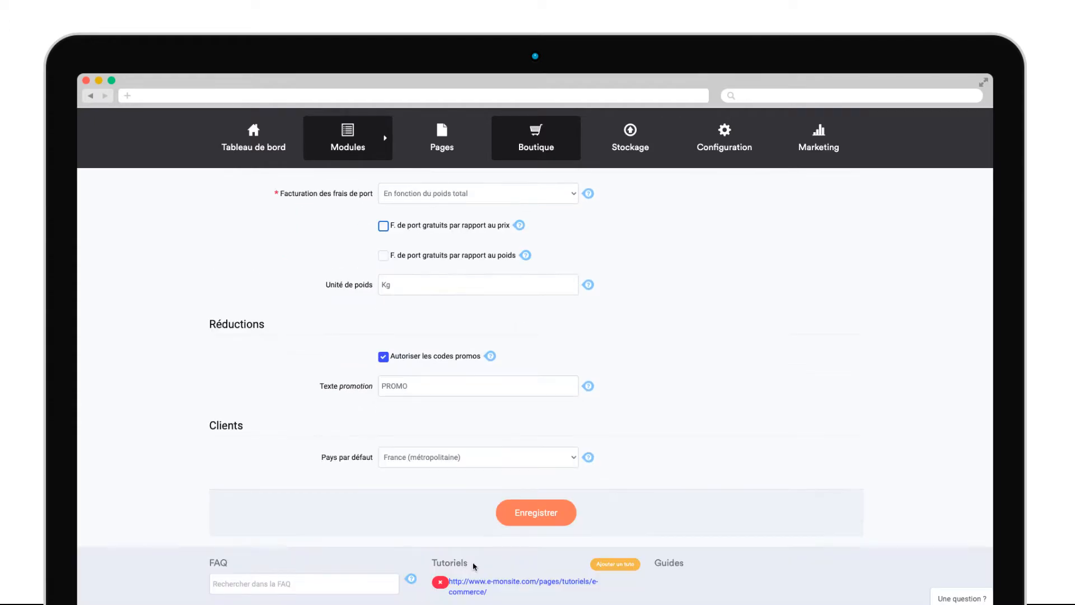
{"action": "left_click", "coordinate": [532, 510]}
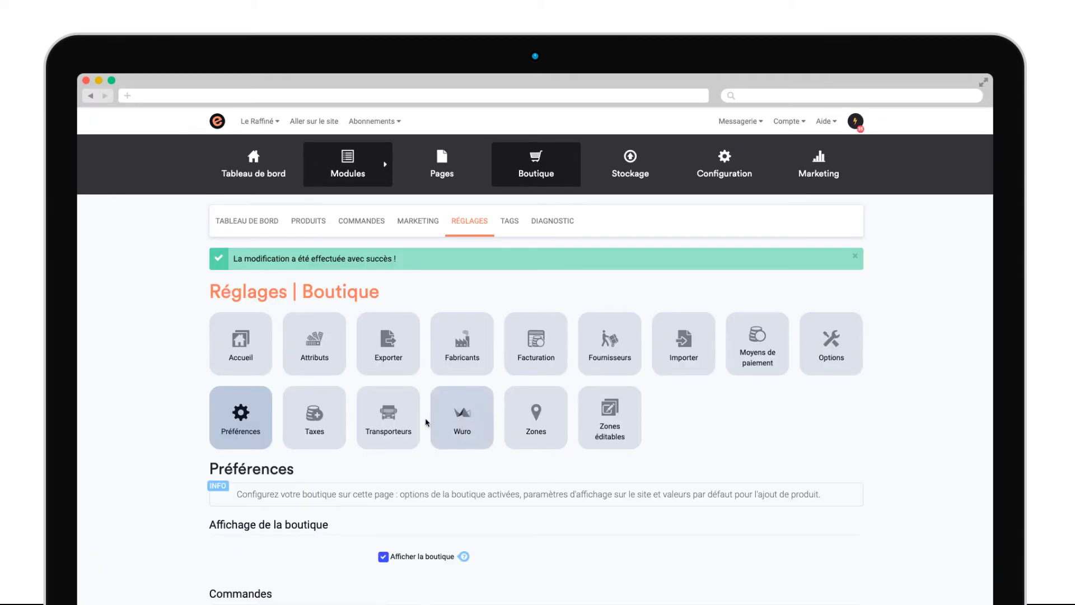
Fill in La Poste's first weight bracket, from 0 to 1 Kg, with a shipping price of 10 €.
{"action": "left_click", "coordinate": [386, 414]}
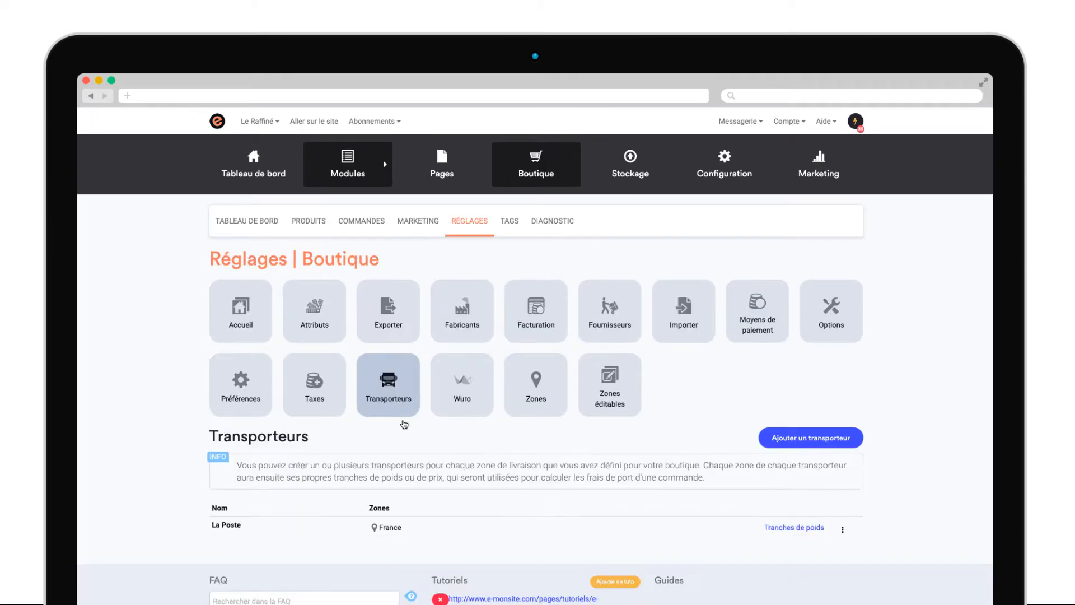
{"action": "left_click", "coordinate": [802, 531]}
{"action": "left_click", "coordinate": [342, 347]}
{"action": "type", "text": "0"}
{"action": "key", "text": "Tab"}
{"action": "type", "text": "1"}
{"action": "key", "text": "Tab"}
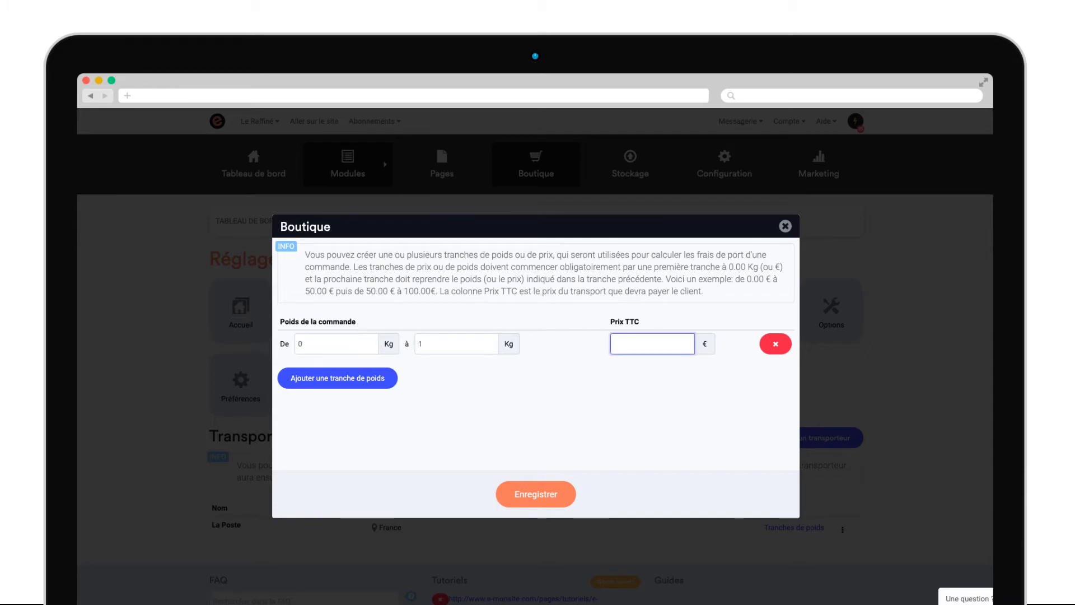
{"action": "type", "text": "10"}
Add a second weight bracket from 1 to 2 Kg with a shipping price of 20 €, and save the brackets.
{"action": "left_click", "coordinate": [312, 378]}
{"action": "left_click", "coordinate": [311, 371]}
{"action": "type", "text": "1"}
{"action": "key", "text": "Tab"}
{"action": "type", "text": "2"}
{"action": "key", "text": "Tab"}
{"action": "type", "text": "20"}
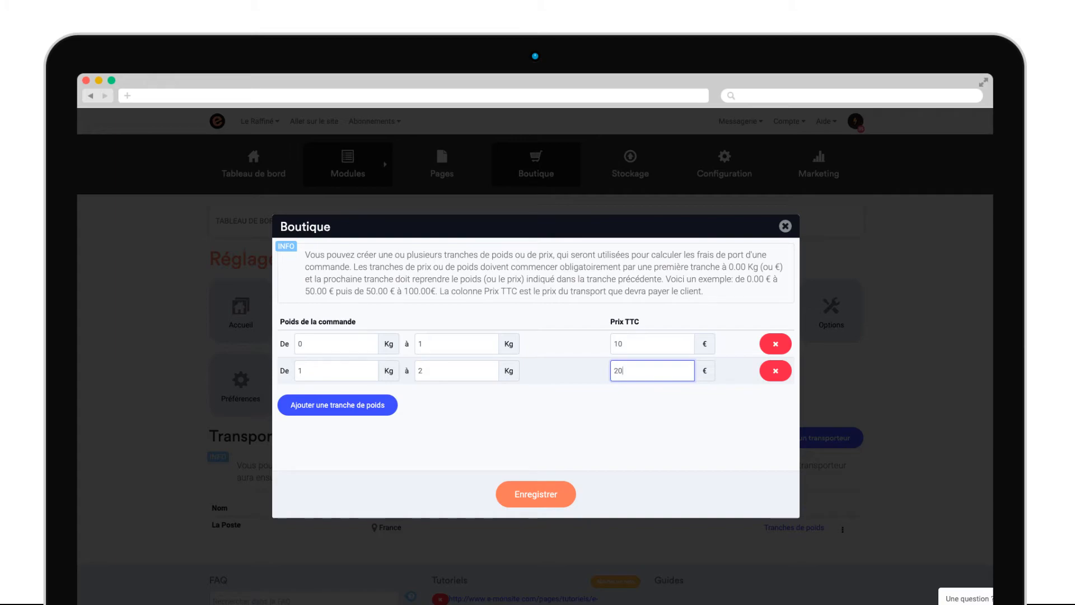
{"action": "left_click", "coordinate": [487, 340]}
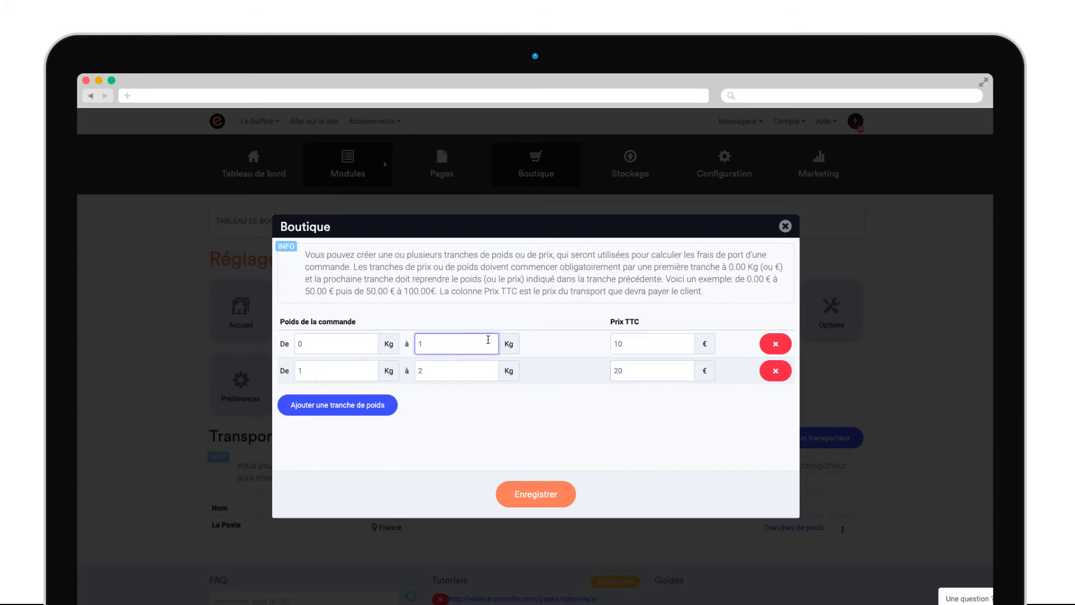
{"action": "left_click", "coordinate": [334, 370]}
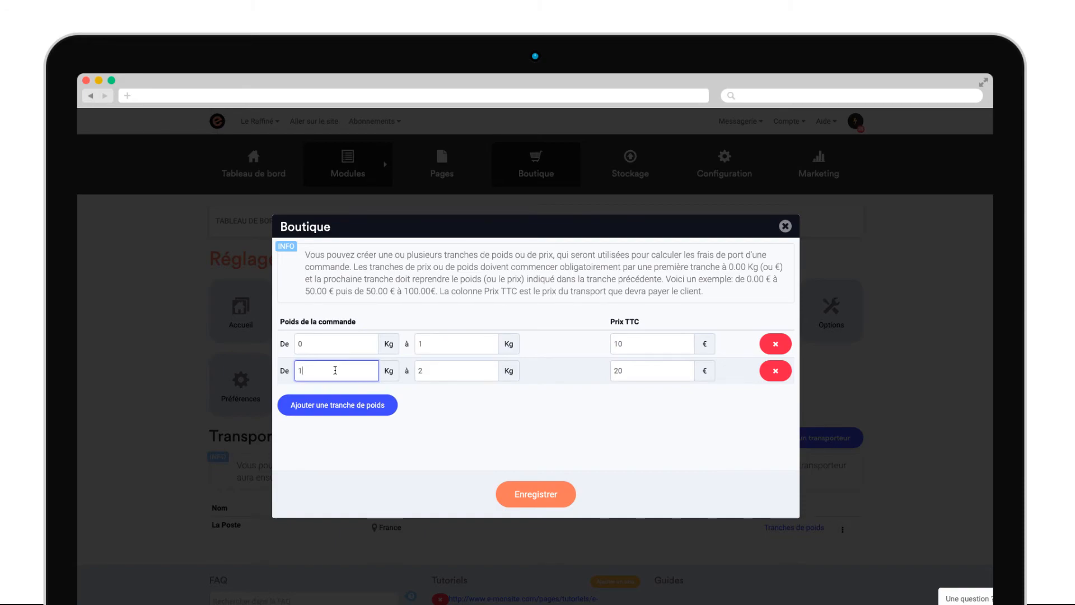
{"action": "left_click", "coordinate": [493, 343]}
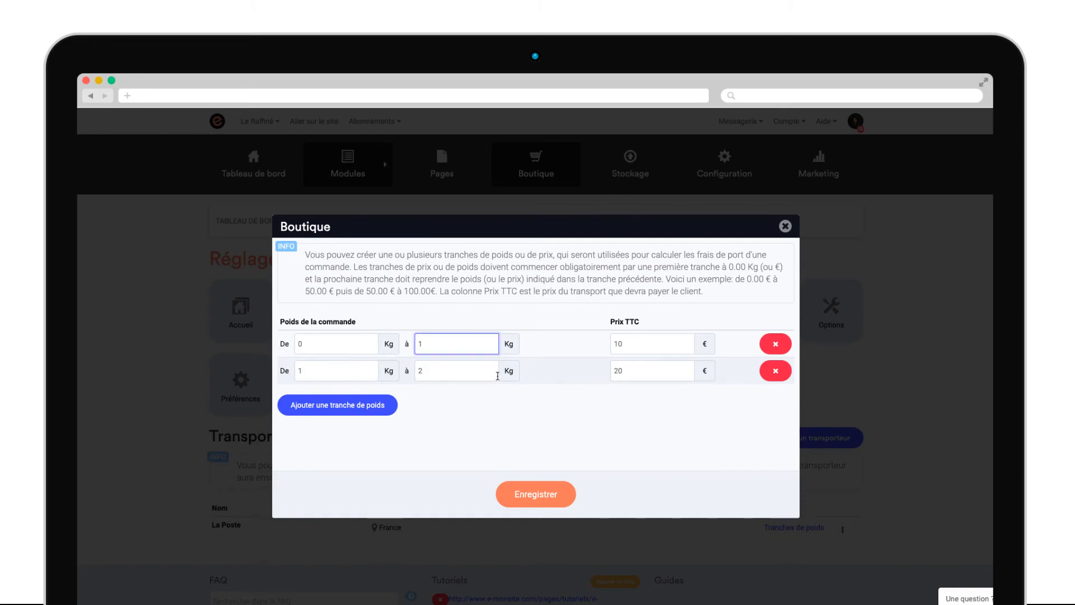
{"action": "left_click", "coordinate": [558, 495]}
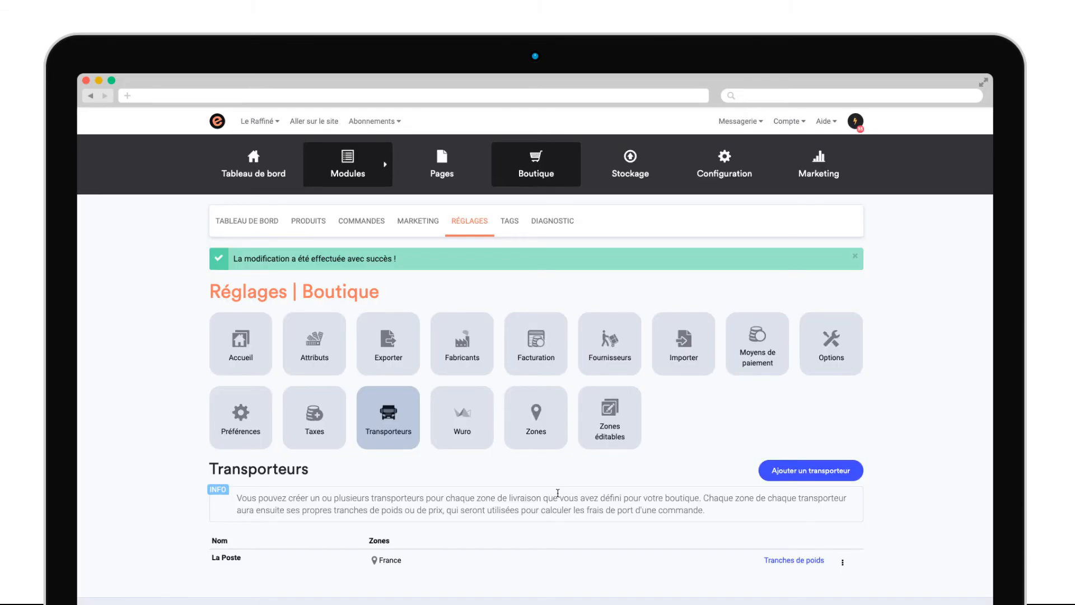